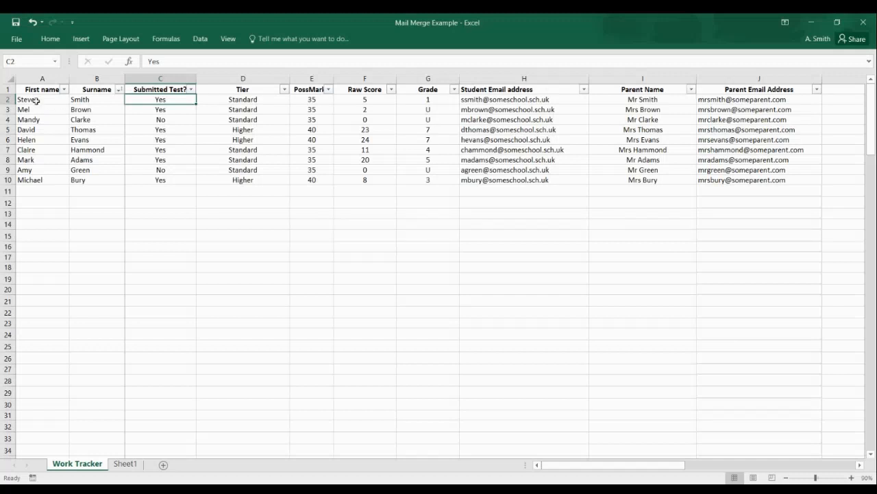
left_click(9, 89)
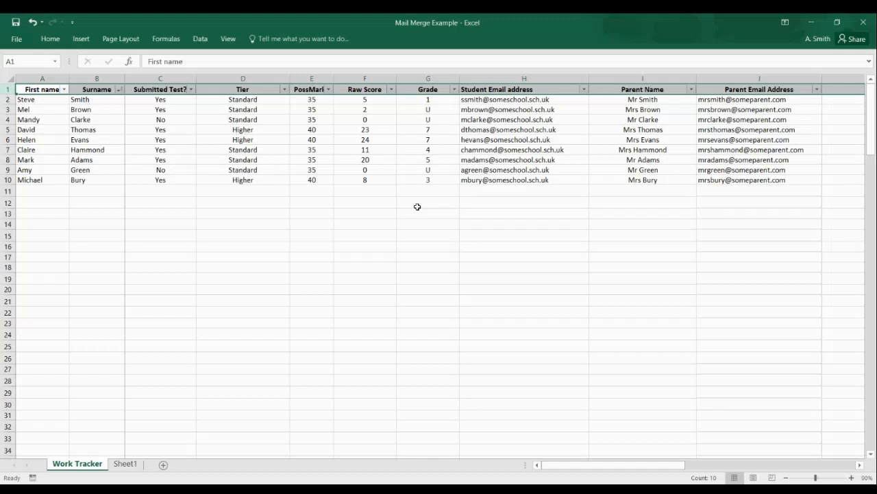
left_click(418, 203)
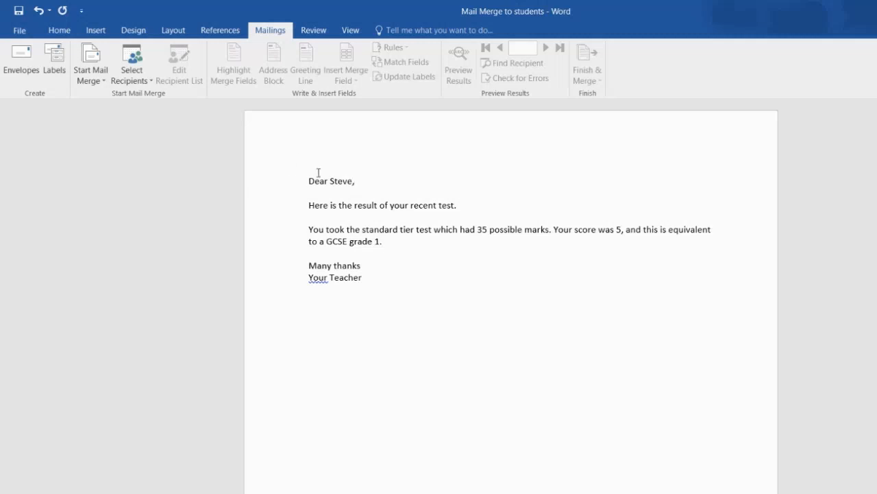
- In Word, start an e-mail merge and use the Work Tracker sheet of the Mail Merge Example workbook as the recipient list
left_click(92, 68)
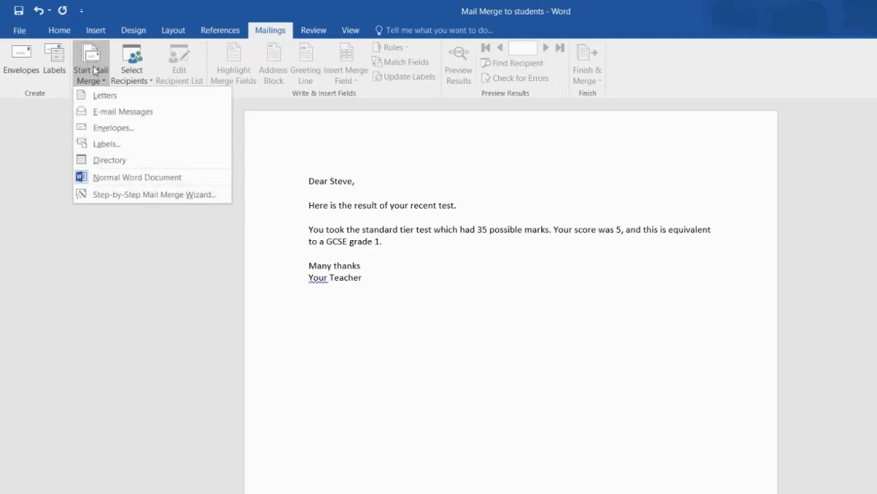
left_click(125, 111)
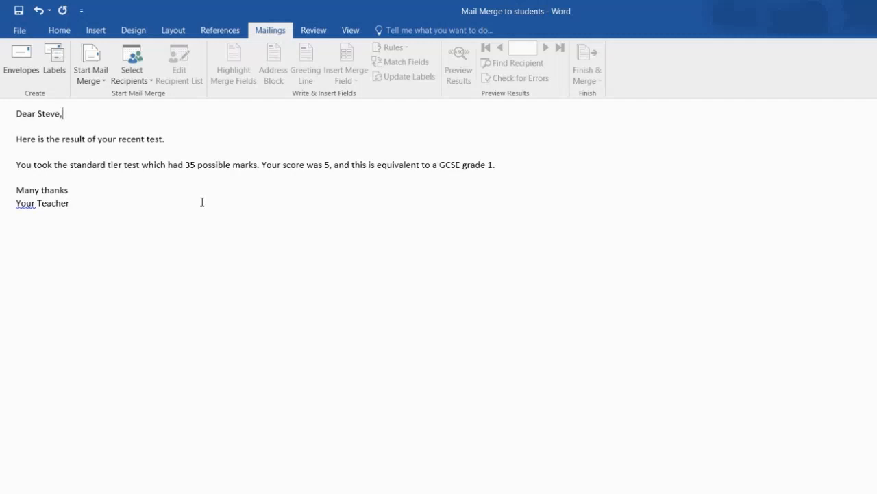
left_click(140, 80)
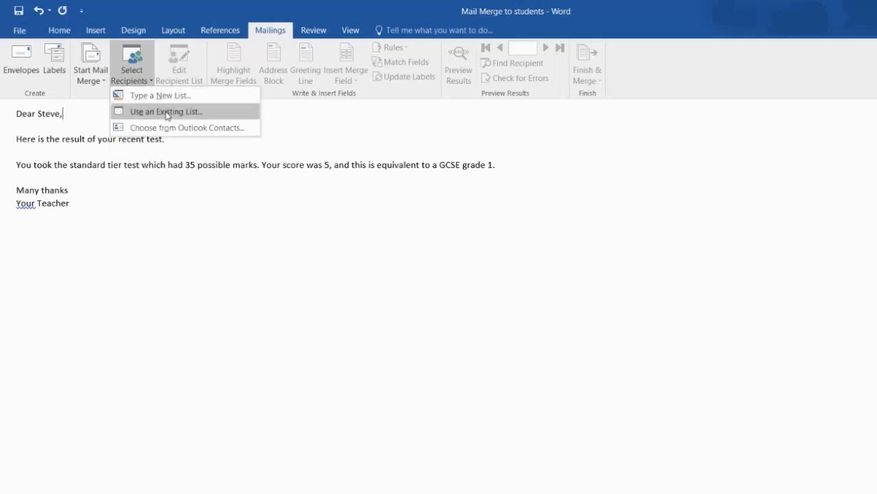
left_click(215, 114)
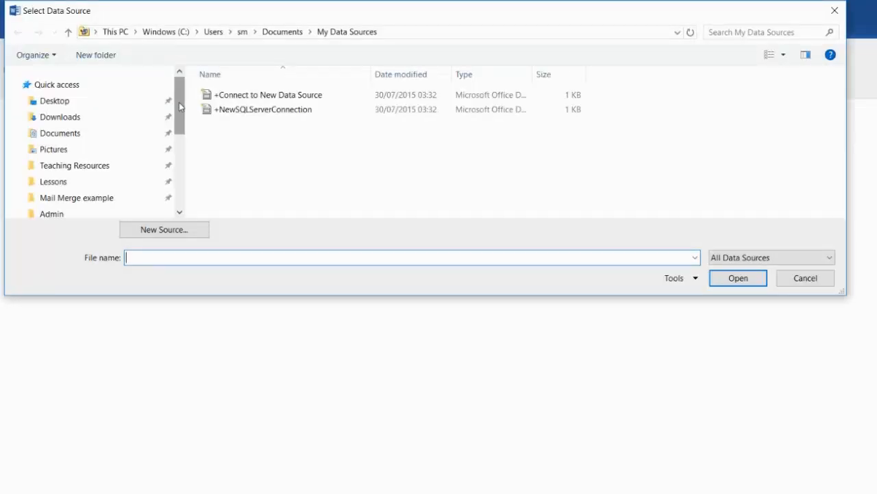
left_click(91, 203)
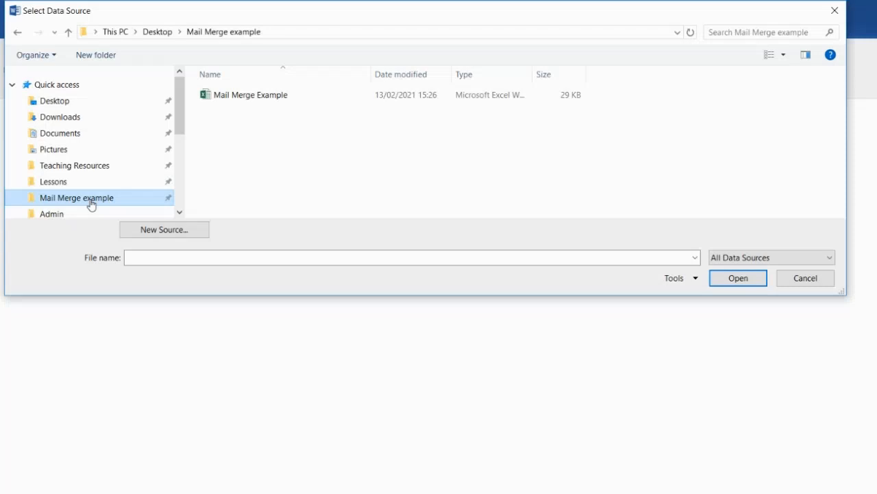
double_click(251, 95)
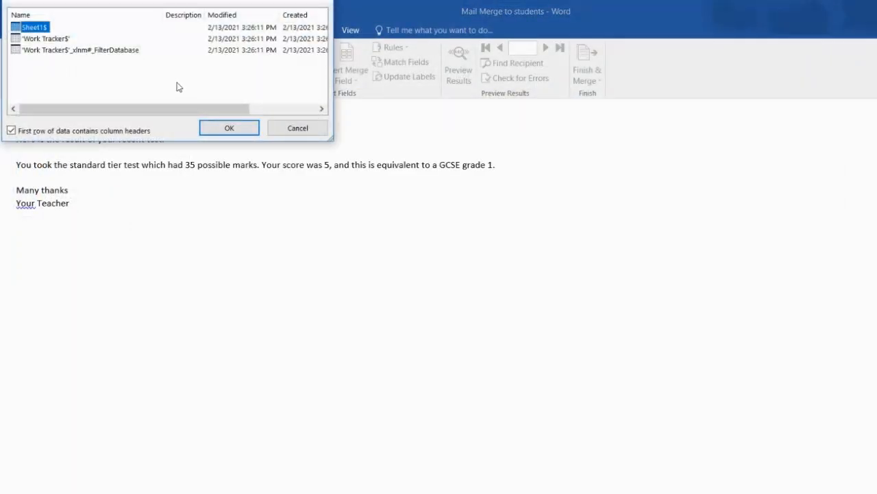
left_click(47, 39)
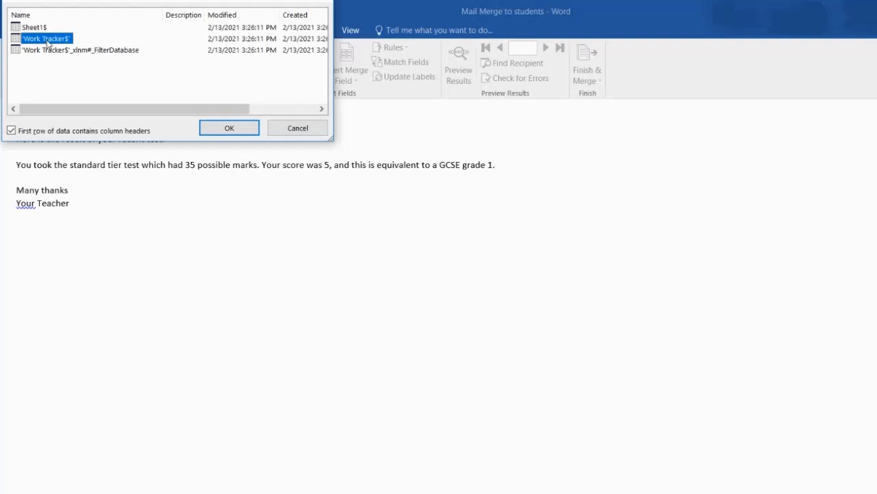
left_click(231, 130)
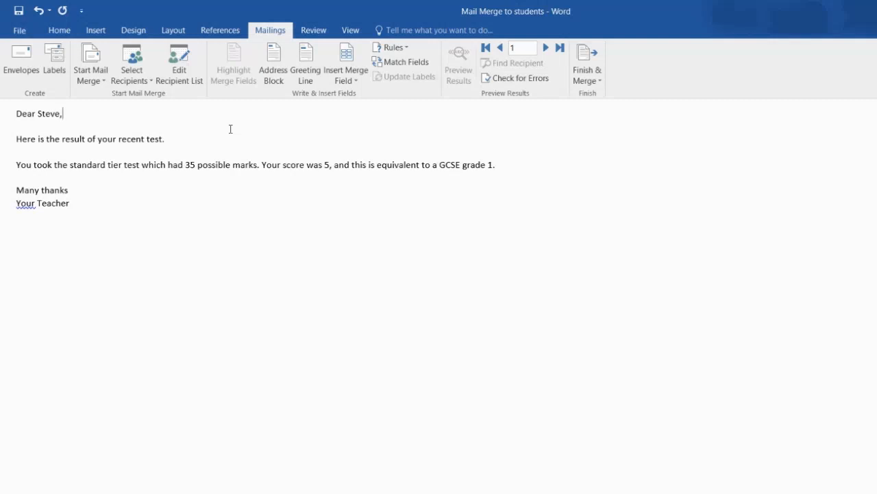
- Replace the student's name in the greeting with the First_name merge field followed by a comma
key("BackSpace")
key("BackSpace")
key("BackSpace")
key("BackSpace")
key("BackSpace")
key("BackSpace")
left_click(357, 82)
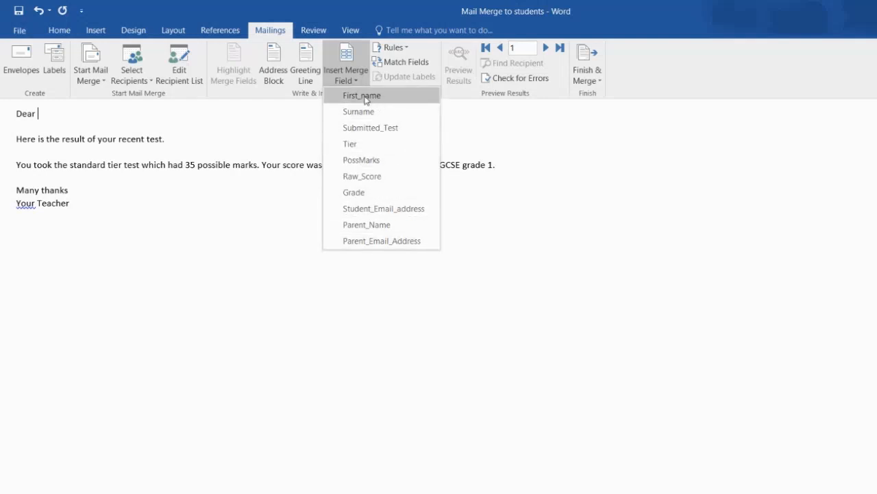
left_click(363, 96)
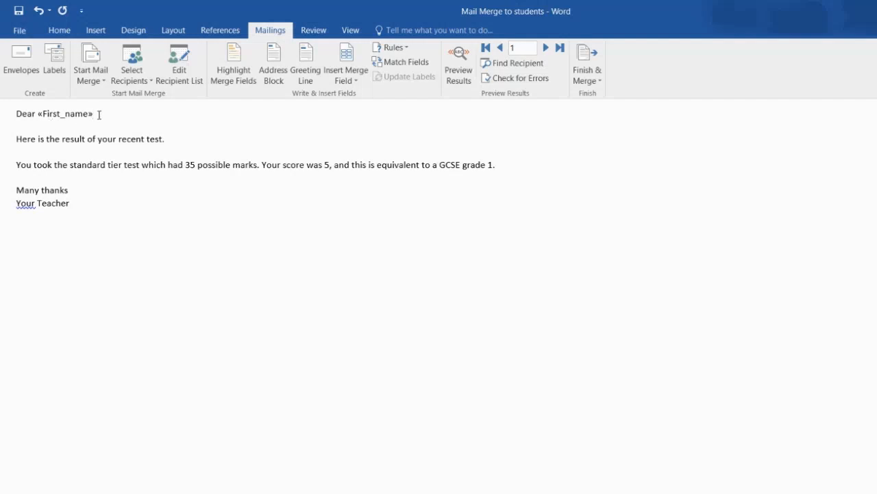
type(",")
- Preview the greeting across the recipient records, return to record 1 and turn the preview off
left_click(459, 76)
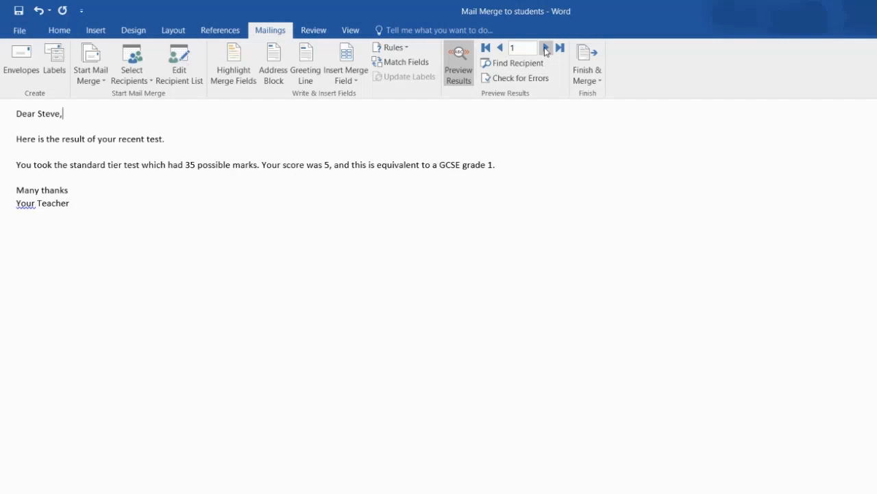
left_click(546, 48)
left_click(545, 48)
left_click(546, 48)
left_click(546, 48)
left_click(546, 47)
left_click(546, 48)
left_click(546, 48)
left_click(546, 48)
left_click(546, 48)
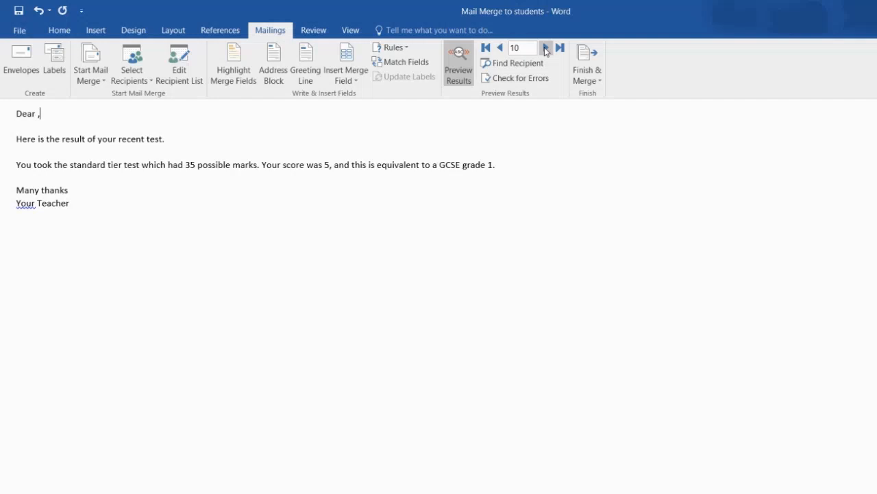
left_click(500, 48)
left_click(500, 48)
left_click(500, 48)
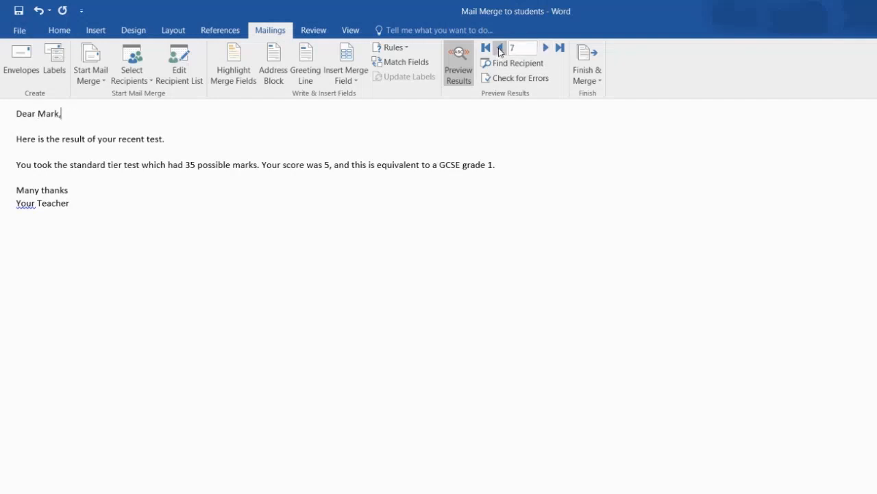
left_click(500, 48)
left_click(500, 48)
left_click(500, 48)
left_click(499, 48)
left_click(499, 48)
left_click(500, 48)
left_click(458, 66)
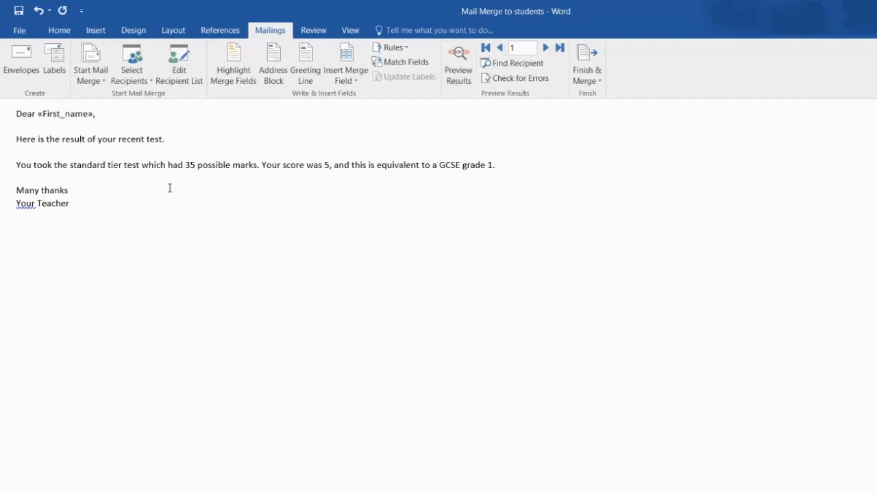
- Replace the word before "tier test" in the message body with the Tier merge field
key("BackSpace")
key("BackSpace")
key("BackSpace")
key("BackSpace")
key("BackSpace")
key("BackSpace")
key("BackSpace")
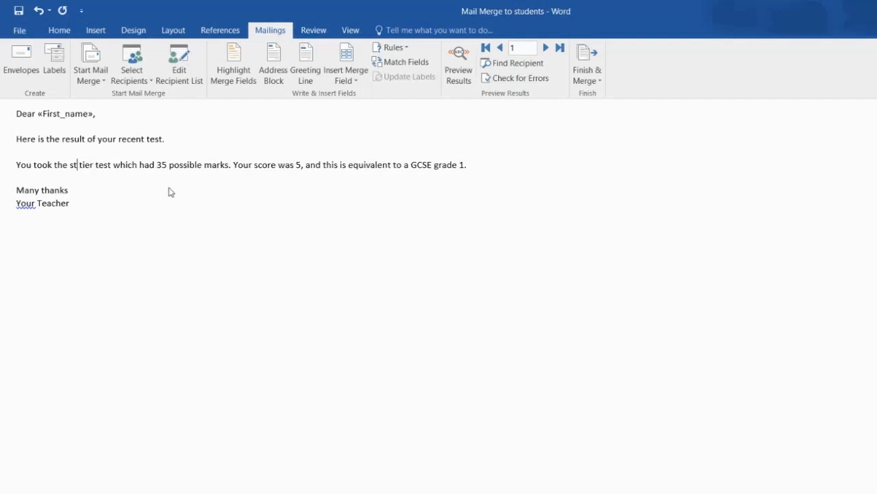
key("BackSpace")
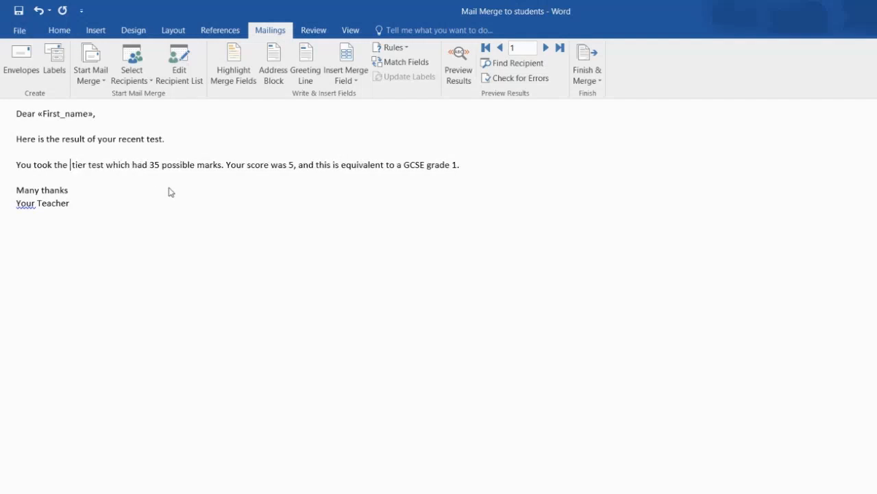
left_click(356, 82)
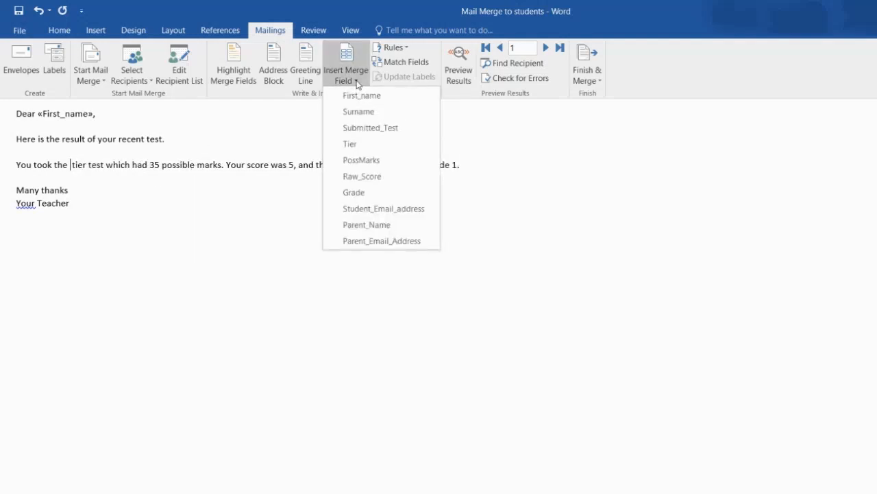
left_click(368, 144)
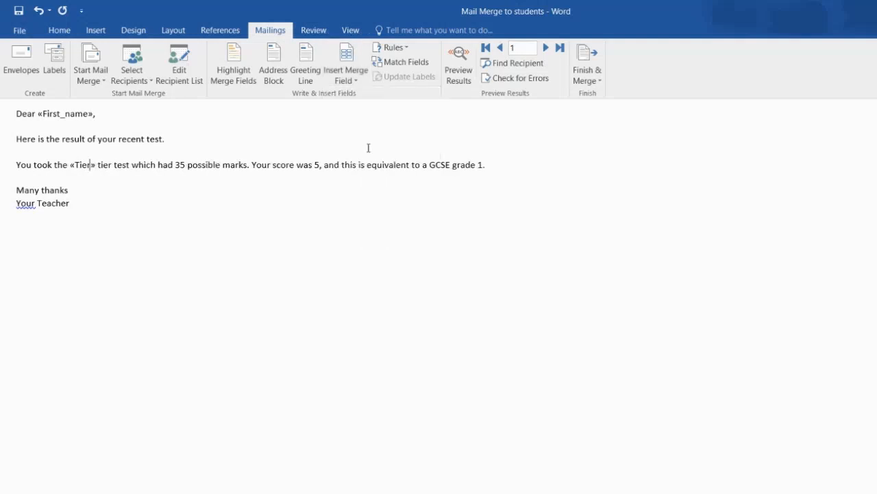
- Replace the number before "possible marks" with the PossMarks merge field
left_click(186, 167)
key("BackSpace")
key("BackSpace")
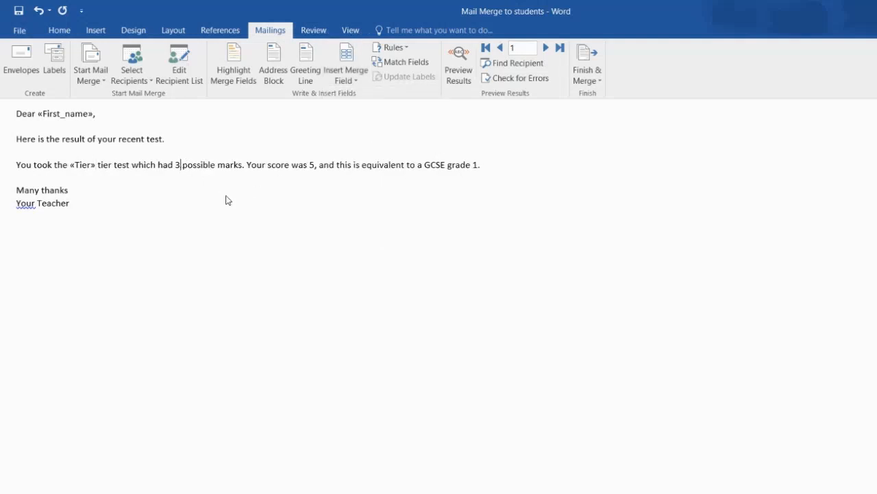
left_click(356, 82)
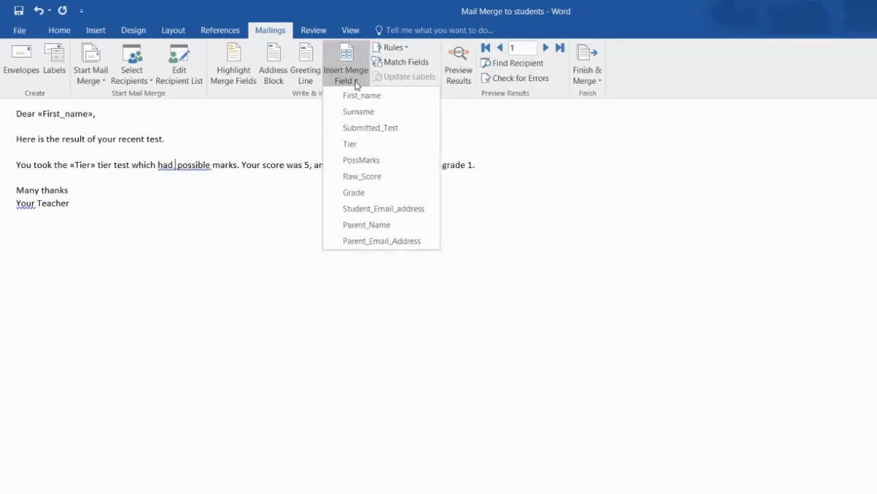
left_click(374, 160)
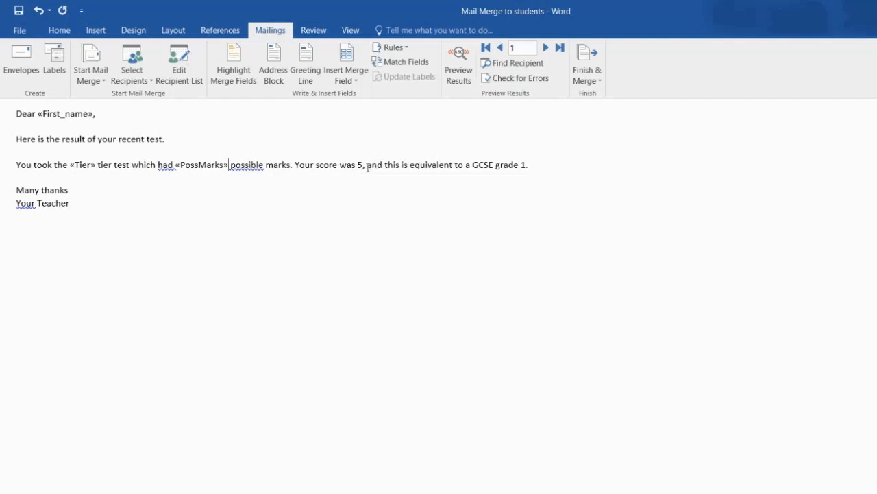
- Replace the number after "Your score was" with the Raw_Score merge field
double_click(360, 165)
key("Delete")
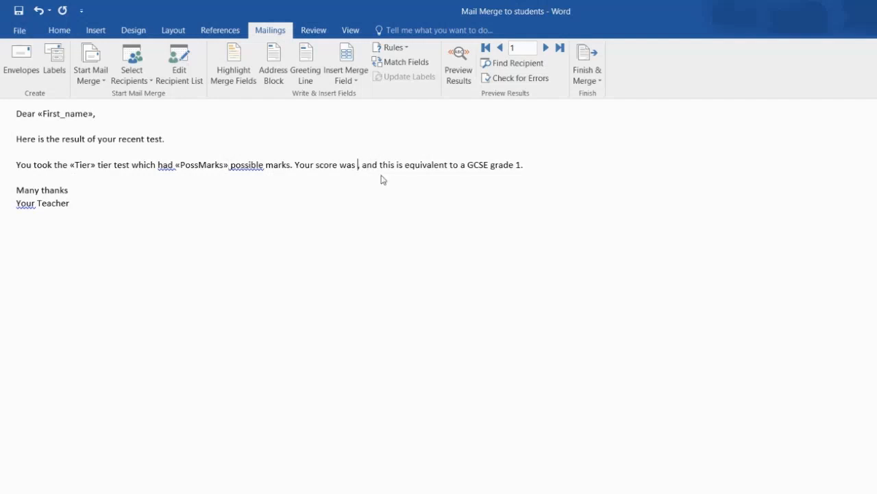
left_click(357, 83)
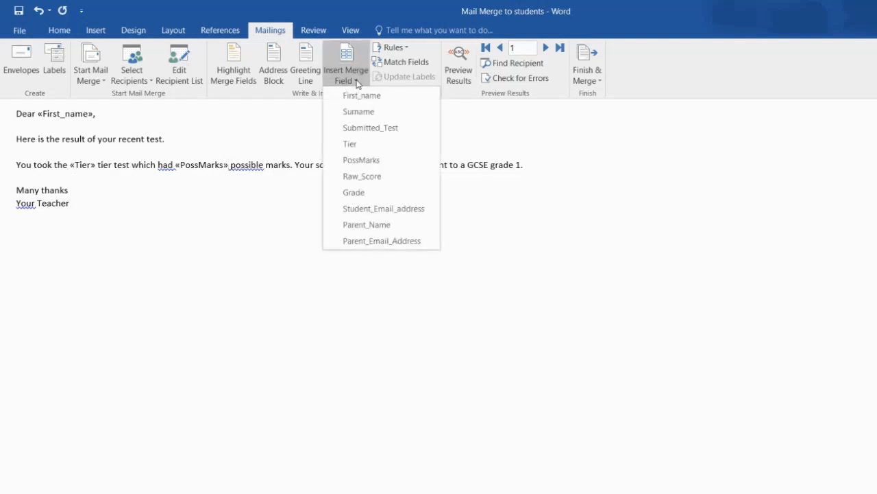
left_click(371, 175)
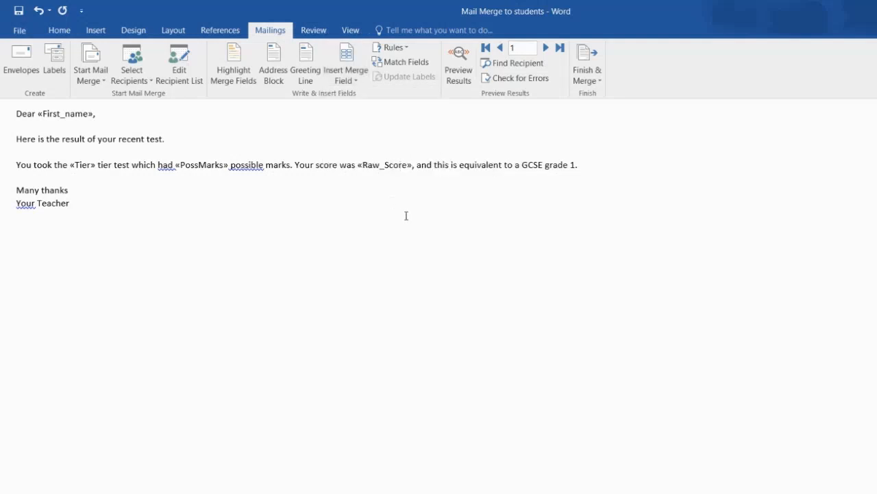
- Replace the number after "GCSE grade" with the Grade merge field
double_click(573, 165)
key("Delete")
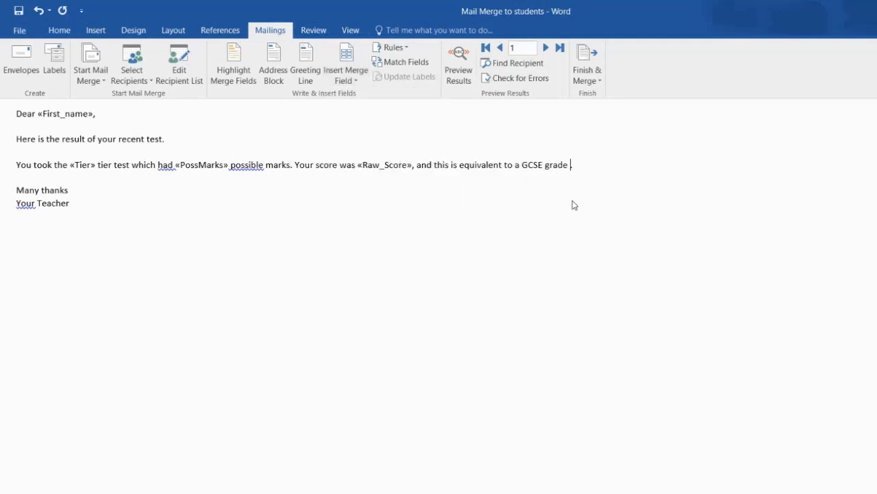
left_click(359, 81)
left_click(388, 192)
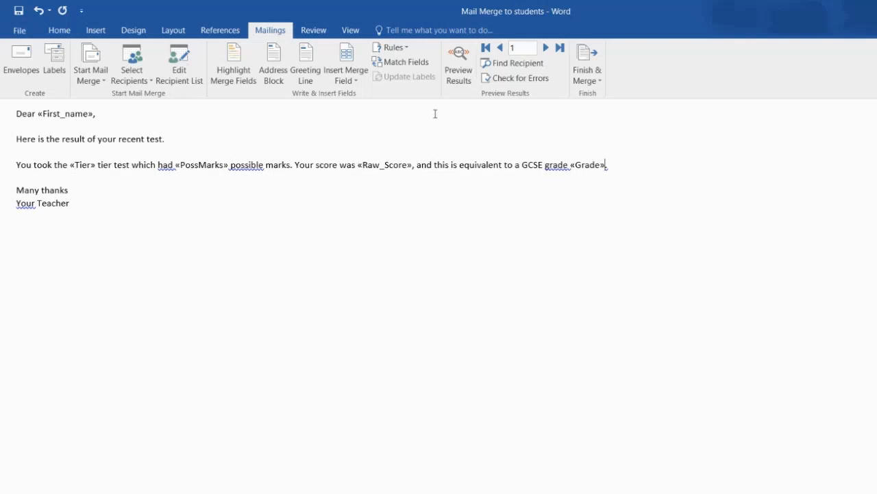
- Preview the completed message and go through the recipient records to check the name, tier, marks, score and grade
left_click(458, 74)
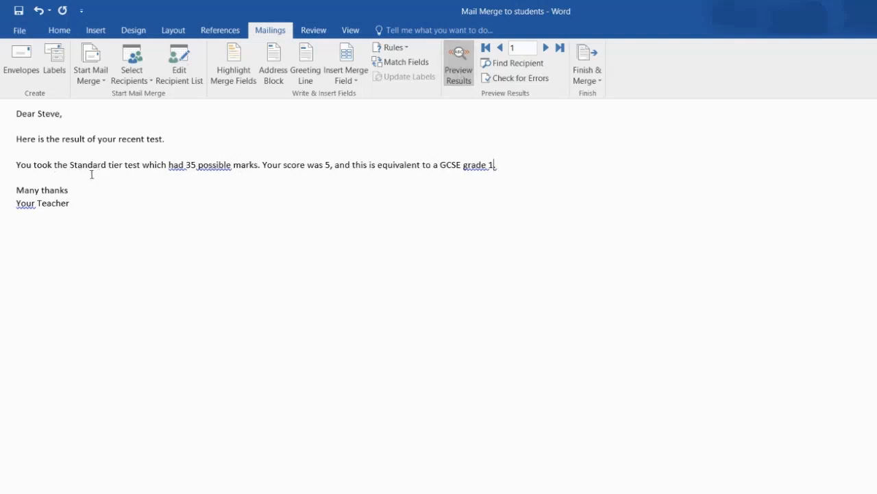
left_click(546, 48)
left_click(547, 47)
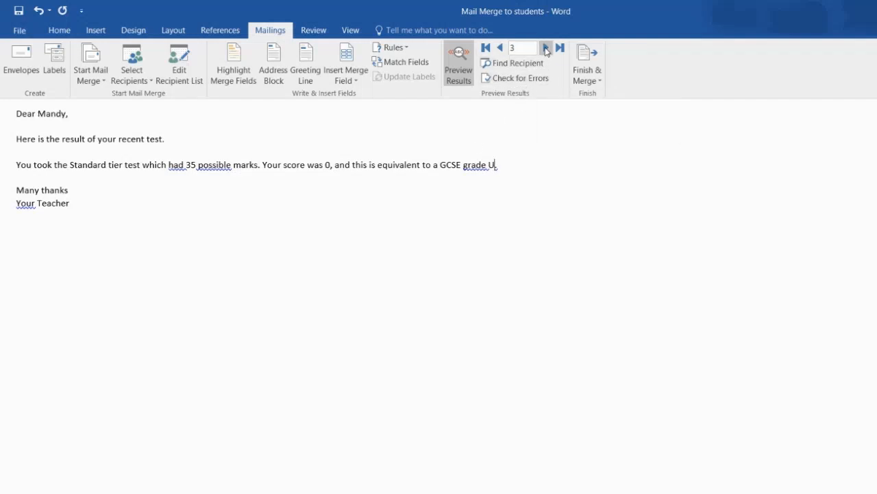
left_click(546, 48)
left_click(546, 48)
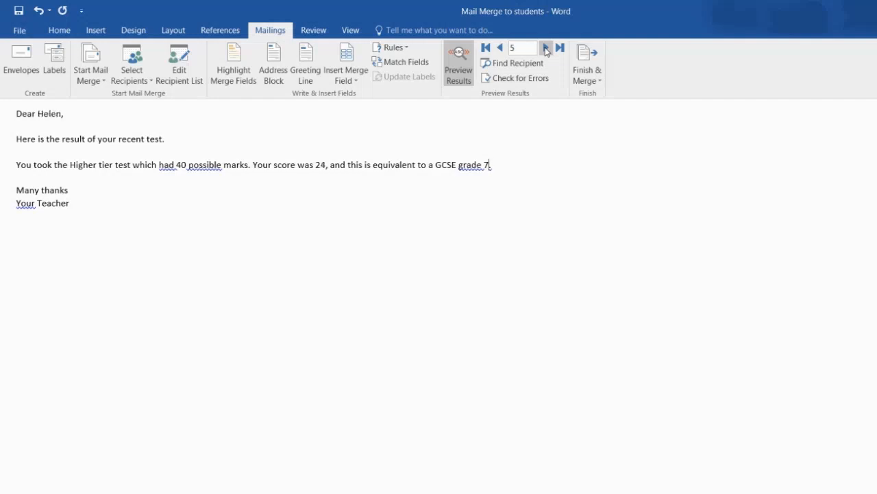
left_click(546, 48)
left_click(547, 48)
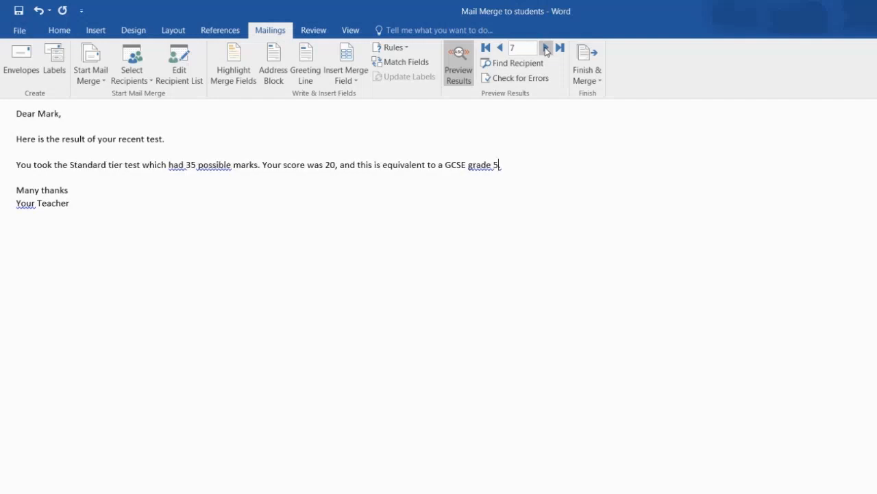
left_click(546, 48)
left_click(546, 48)
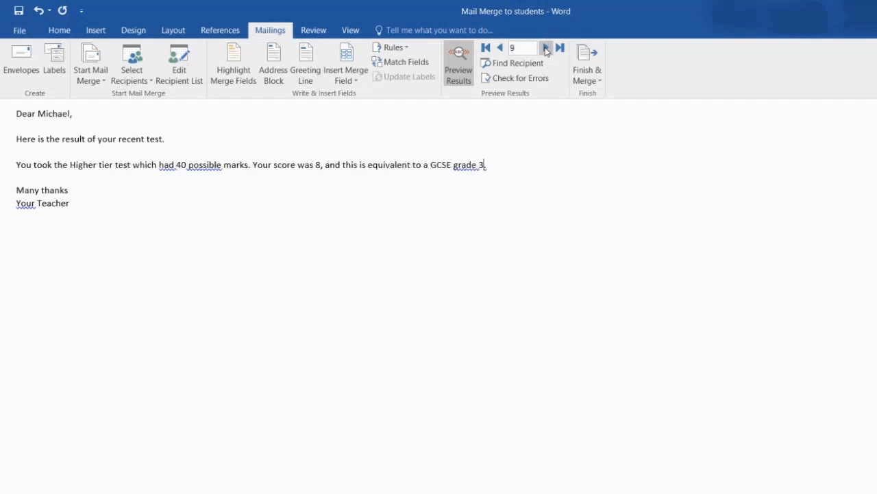
left_click(546, 48)
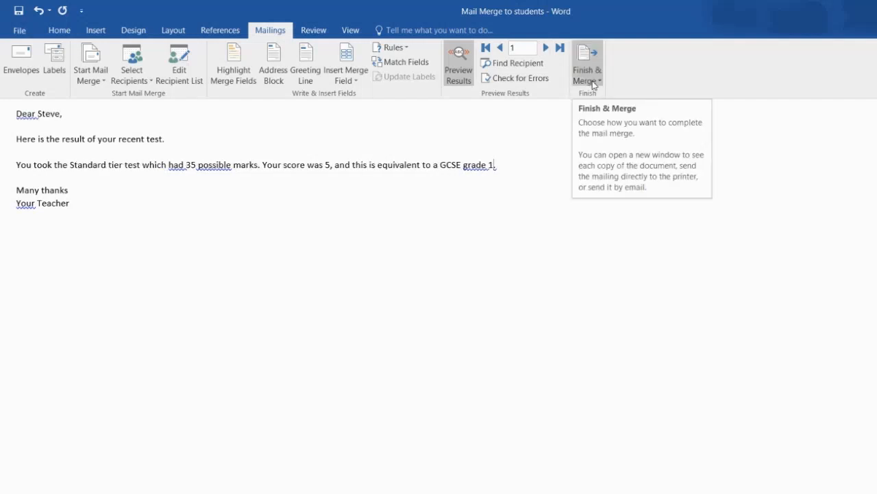
left_click(594, 83)
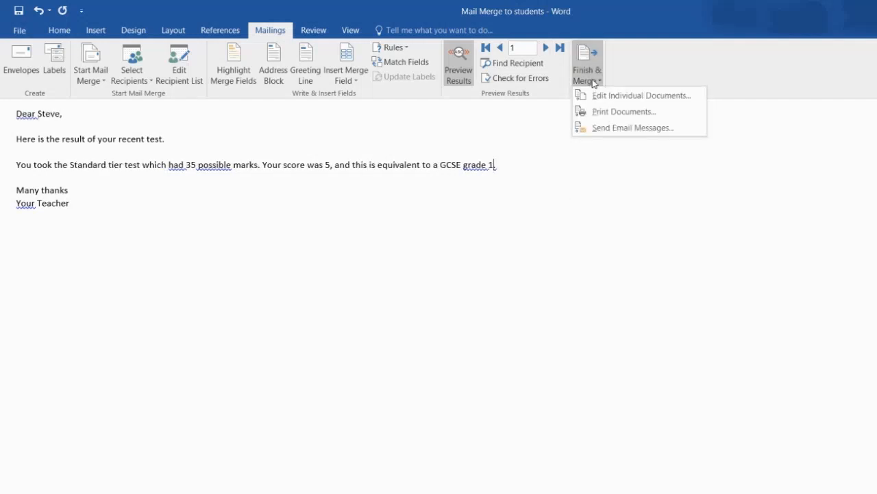
left_click(617, 131)
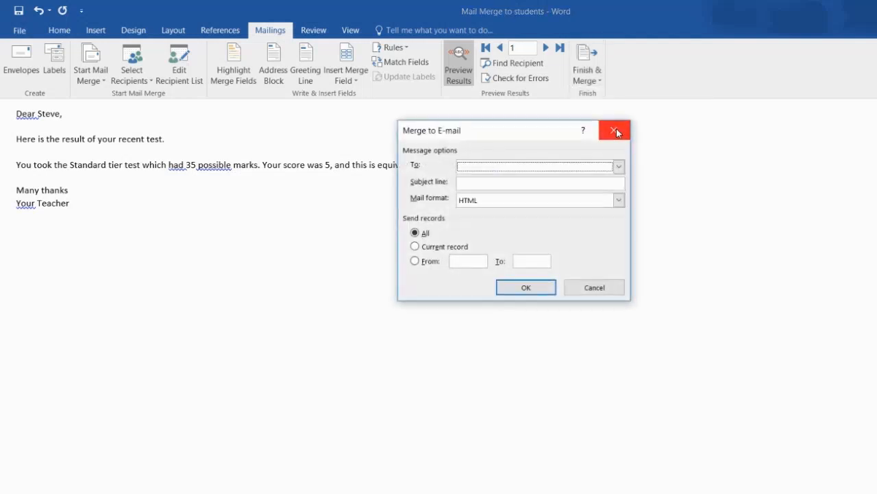
left_click(619, 168)
scroll(619, 193, "down", 1)
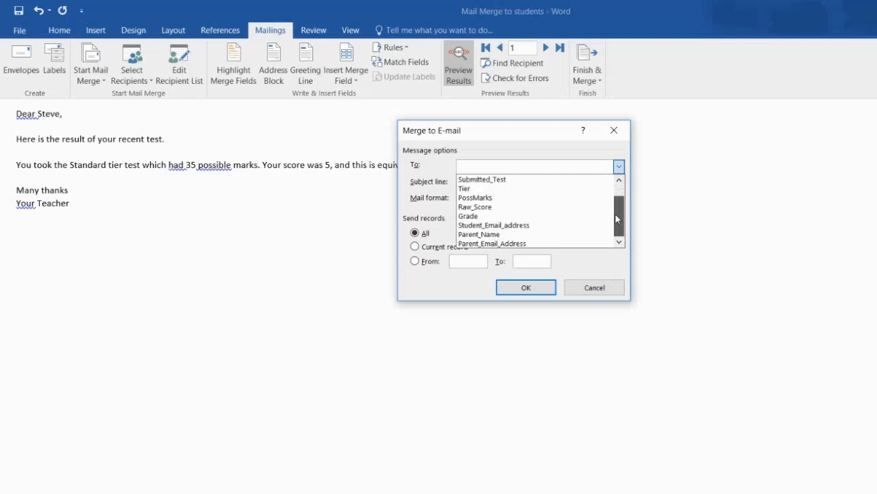
left_click(542, 227)
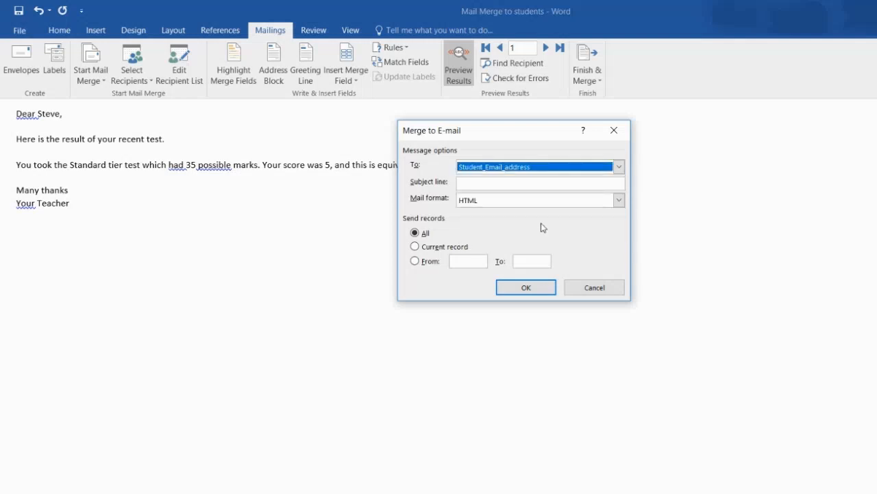
left_click(485, 184)
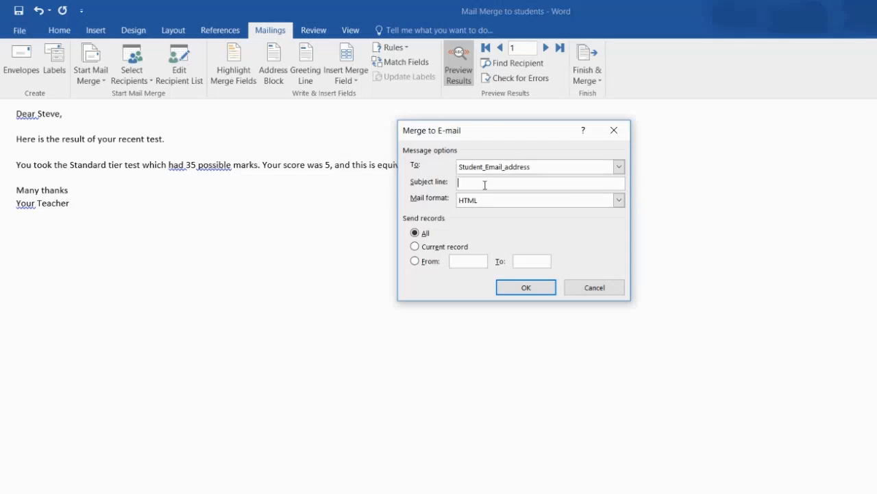
type("Test Score")
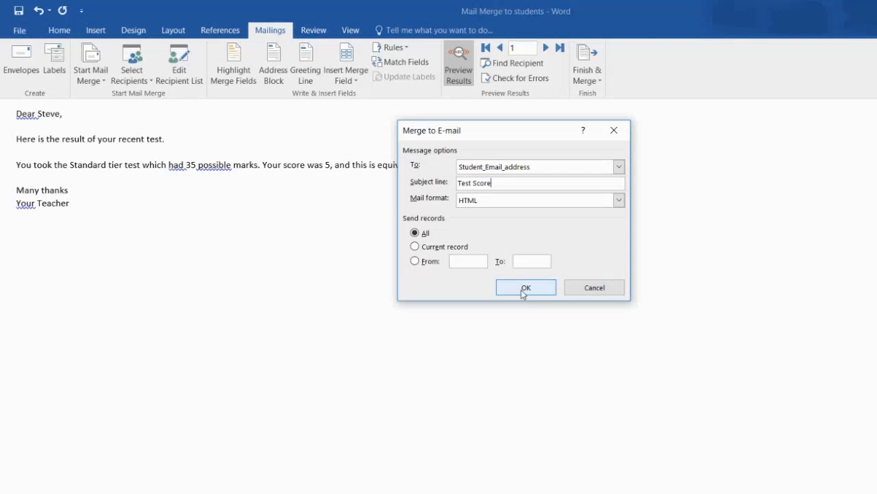
left_click(582, 289)
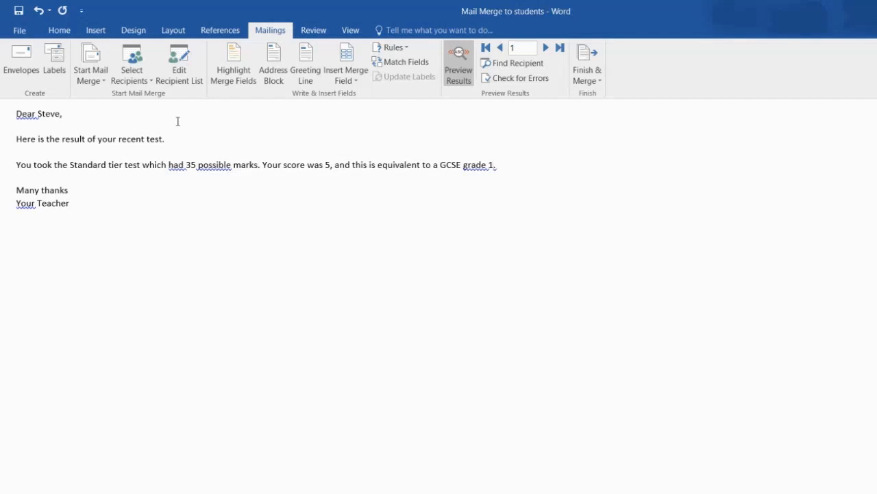
- Exclude the two students whose Submitted Test value is No from the mail merge recipient list
left_click(179, 73)
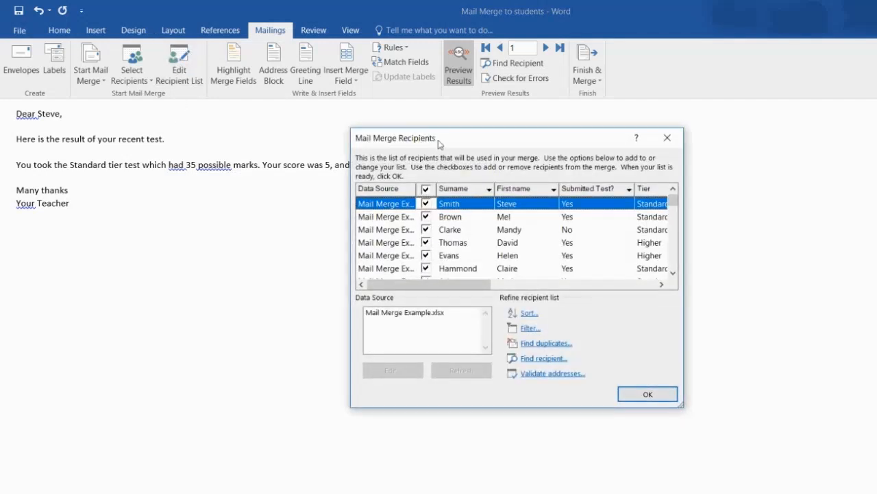
left_click_drag(474, 141, 347, 39)
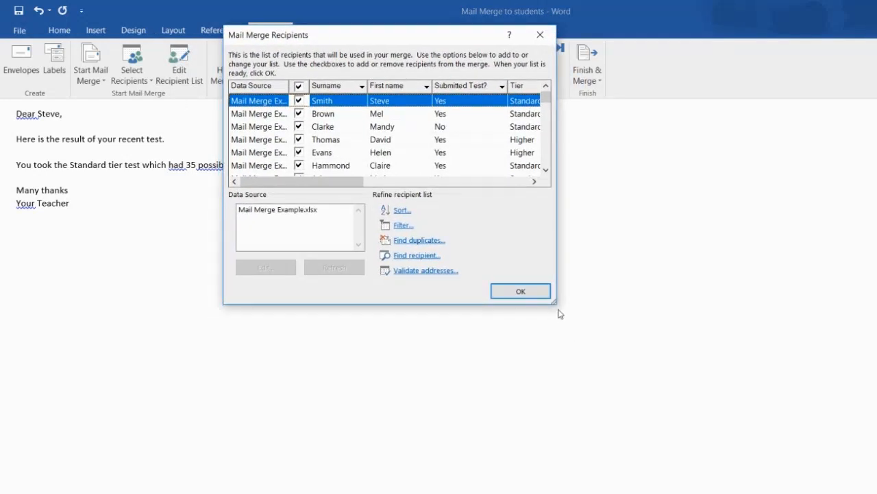
left_click_drag(553, 301, 876, 426)
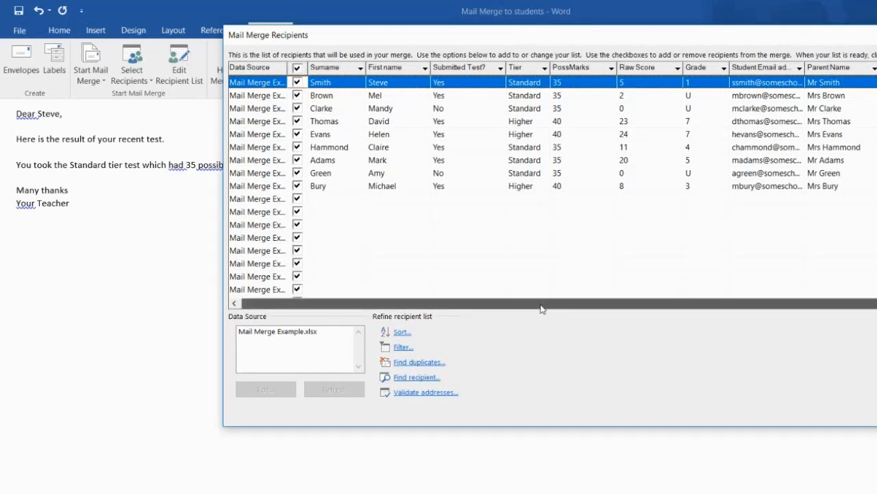
left_click_drag(540, 305, 430, 302)
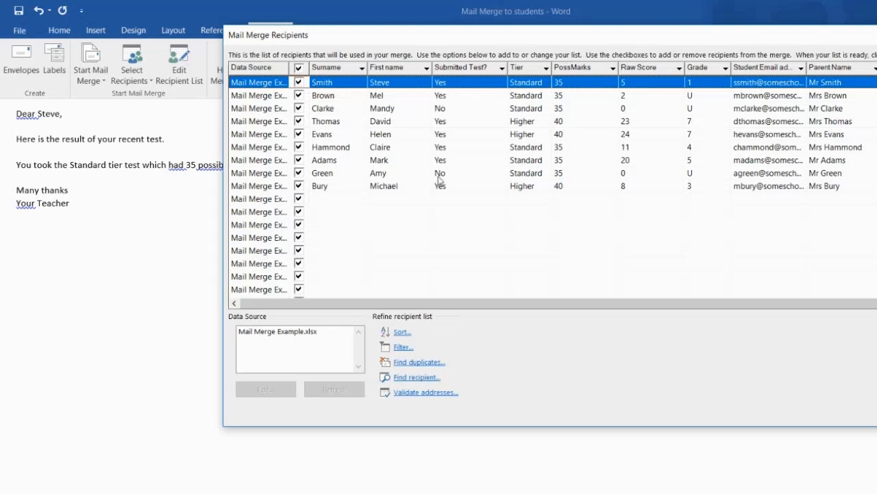
left_click(298, 109)
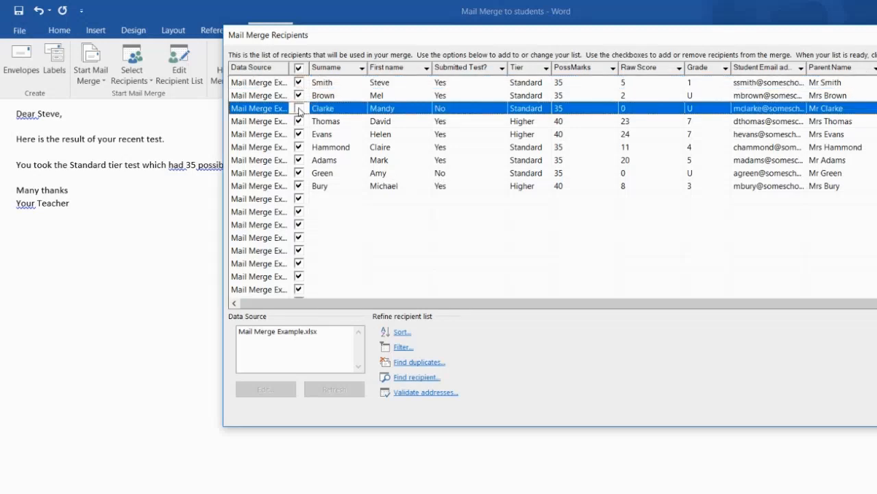
left_click(299, 172)
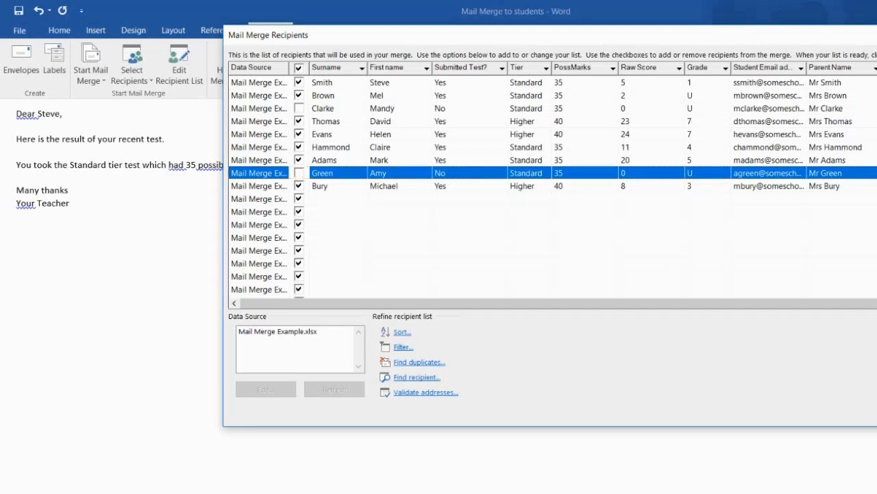
left_click(876, 410)
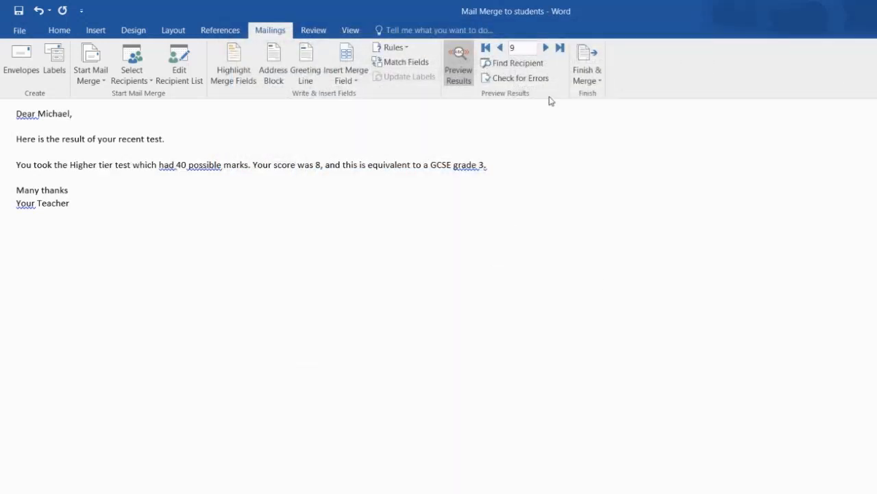
- Go back and forth through the previewed messages to check that the excluded students' records are skipped
left_click(500, 48)
left_click(500, 48)
left_click(501, 48)
left_click(500, 48)
left_click(500, 48)
left_click(500, 49)
left_click(499, 49)
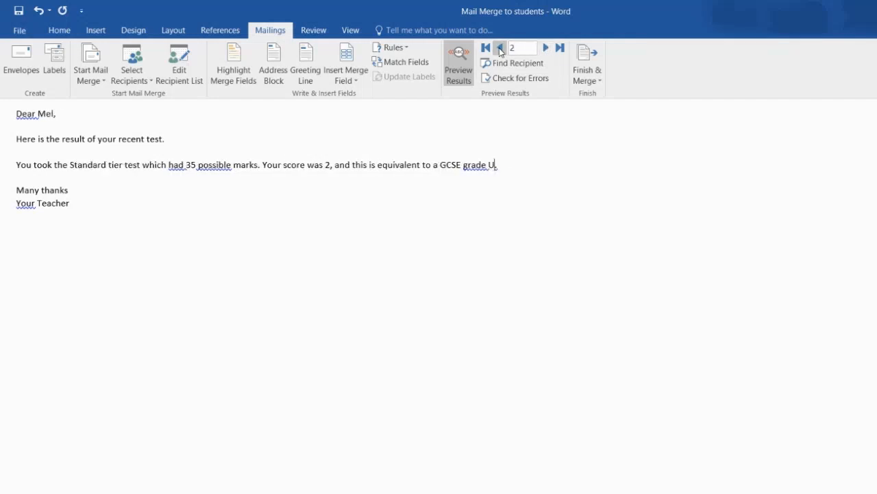
left_click(500, 49)
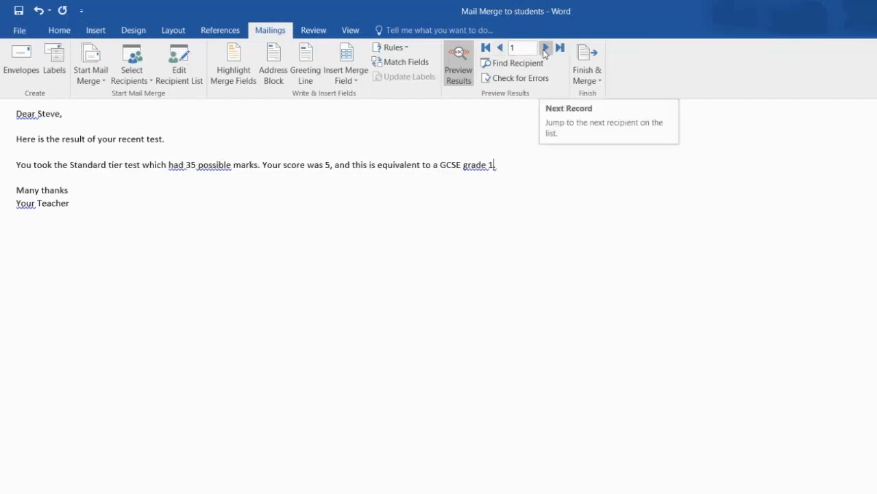
left_click(545, 48)
left_click(545, 48)
left_click(545, 48)
left_click(545, 48)
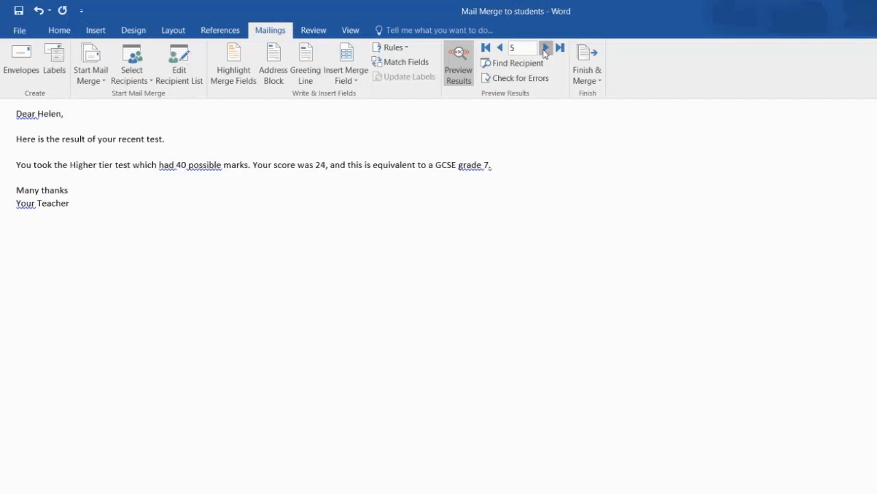
left_click(545, 48)
left_click(500, 48)
- Set up the e-mail merge for all records, addressed to the Student_Email_address field with the subject line "Test Score"
left_click(587, 74)
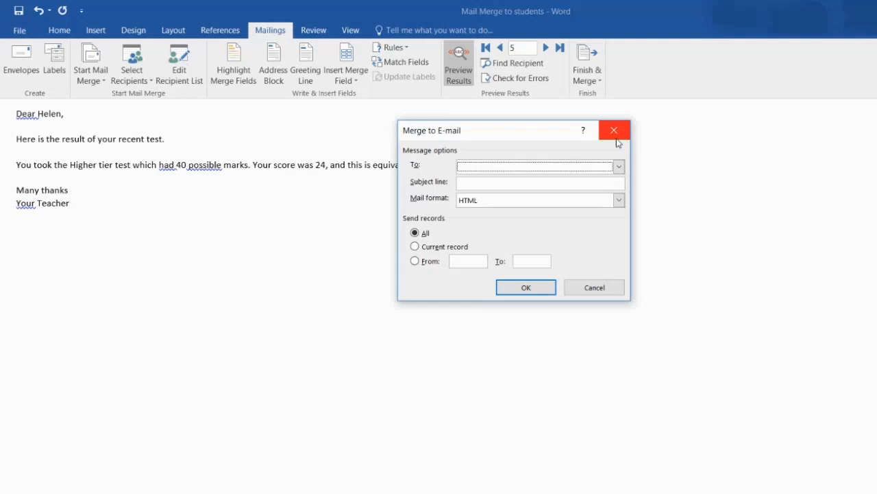
left_click(525, 169)
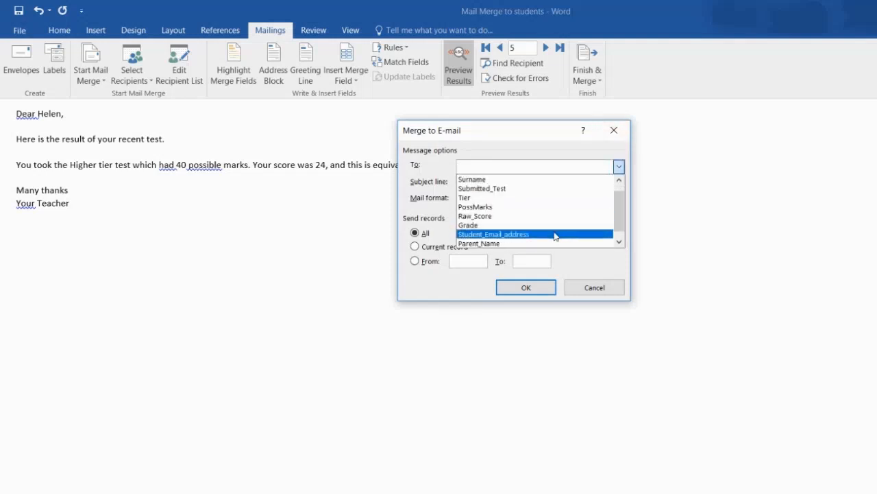
left_click(556, 234)
left_click(485, 183)
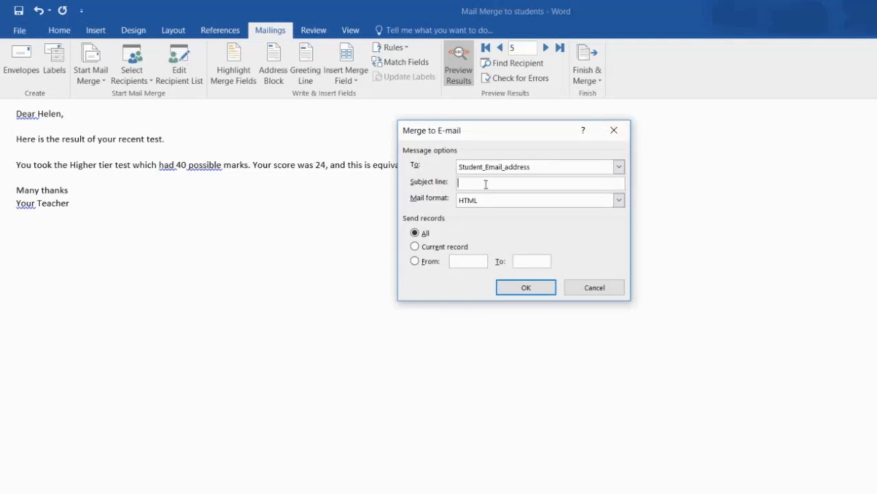
type("Test Score")
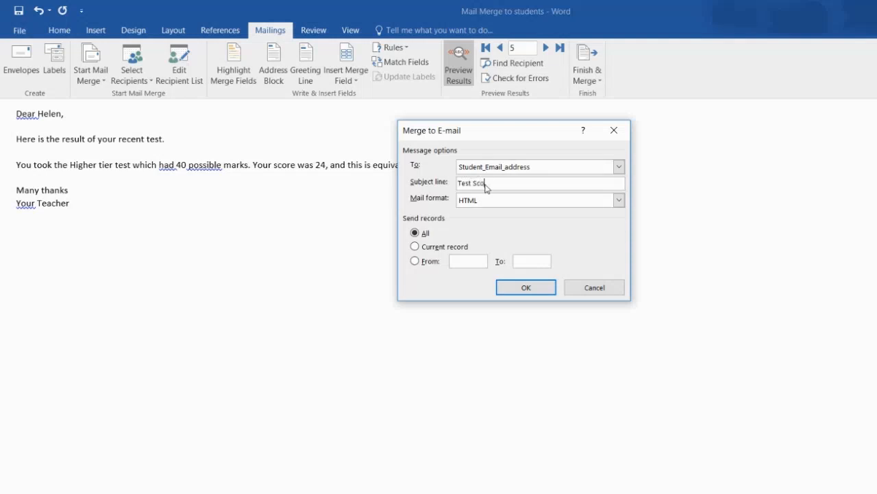